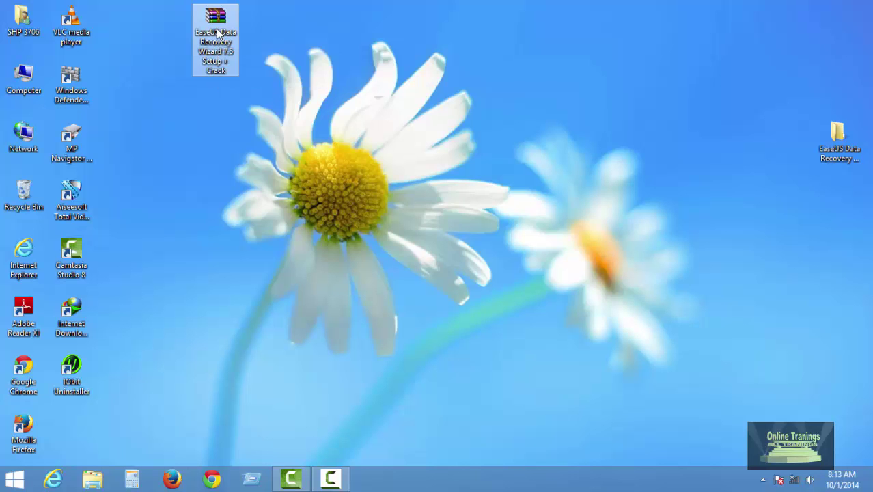
# Extract the EaseUS Data Recovery Wizard 7.5 Setup + Crack archive onto the desktop and open the extracted inner folder.
pyautogui.rightClick(217, 28)
pyautogui.click(253, 79)
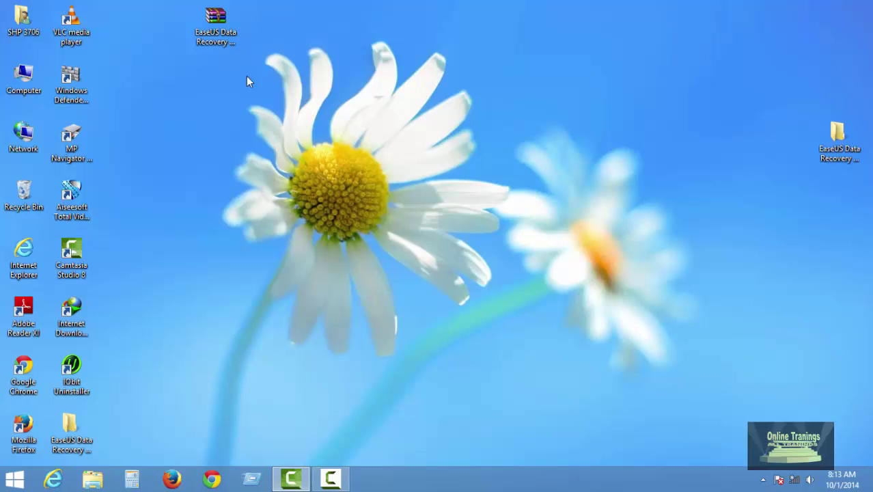
pyautogui.doubleClick(71, 430)
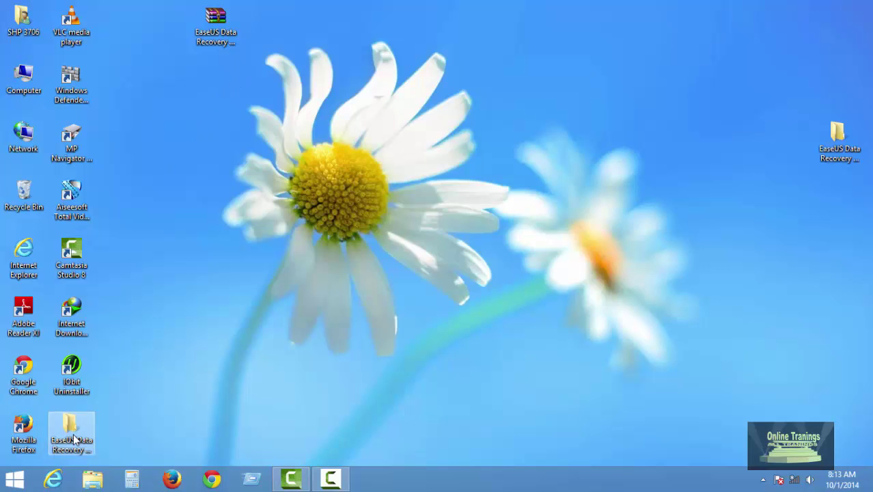
pyautogui.doubleClick(429, 222)
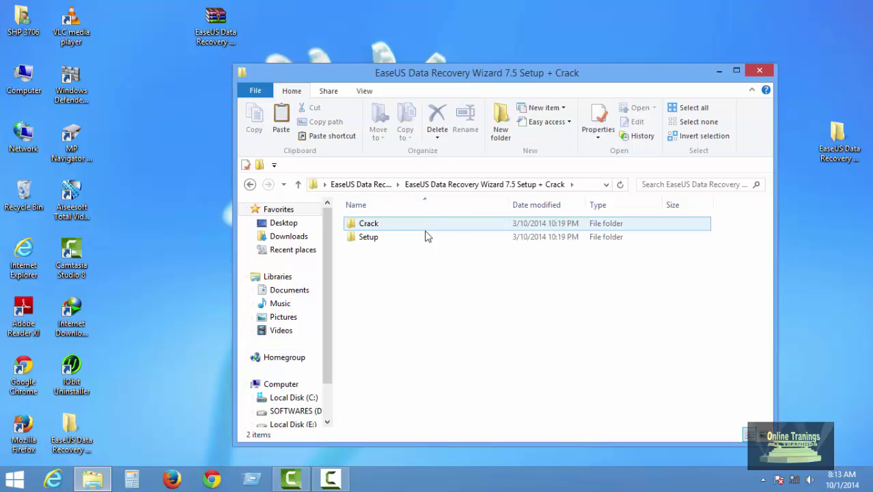
# Launch the EaseUSDataRecoveryWizardPro-7.5 installer from the Setup folder and allow it to run.
pyautogui.doubleClick(380, 226)
pyautogui.click(250, 185)
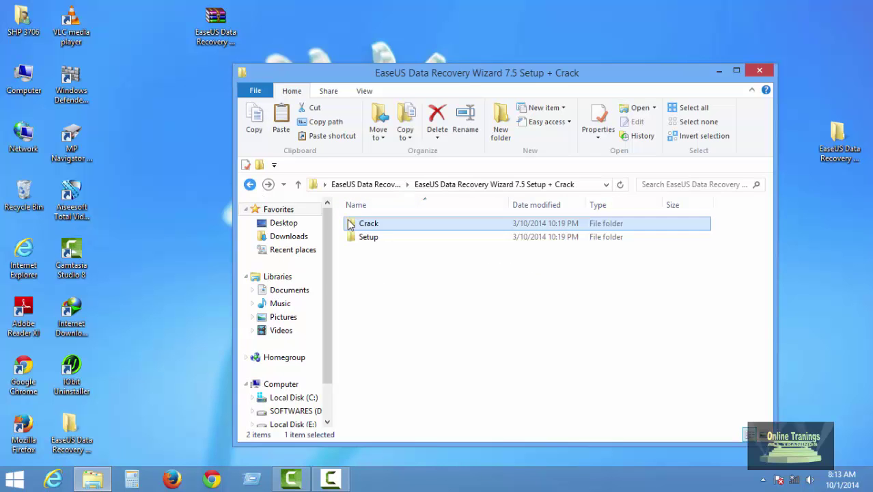
pyautogui.doubleClick(380, 236)
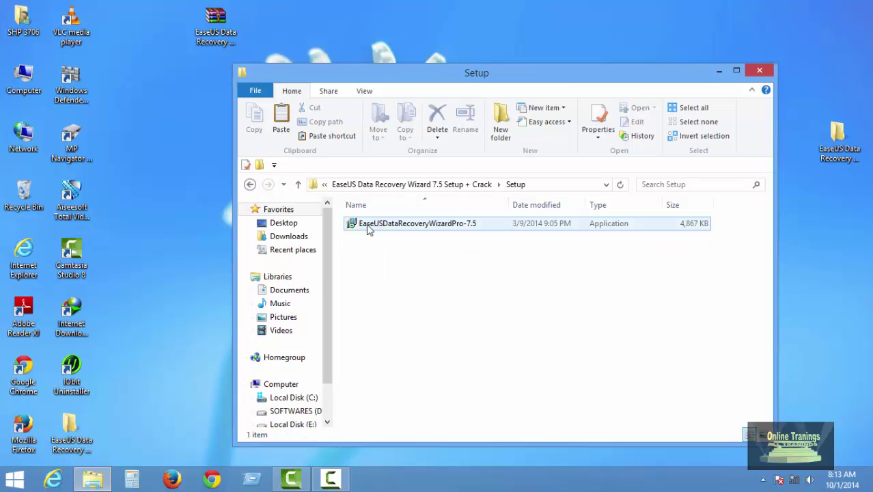
pyautogui.doubleClick(367, 228)
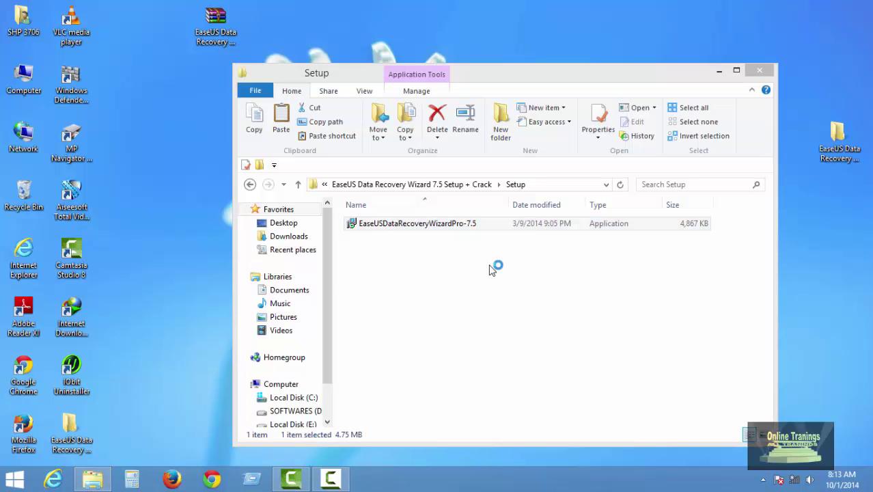
pyautogui.click(447, 266)
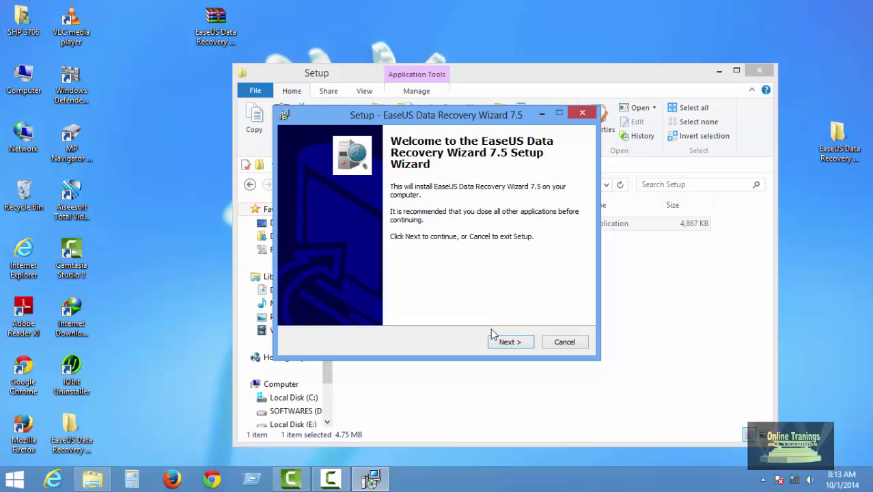
# Accept the license agreement, keep the default destination folder, and confirm the install location caution as read.
pyautogui.click(509, 340)
pyautogui.click(362, 302)
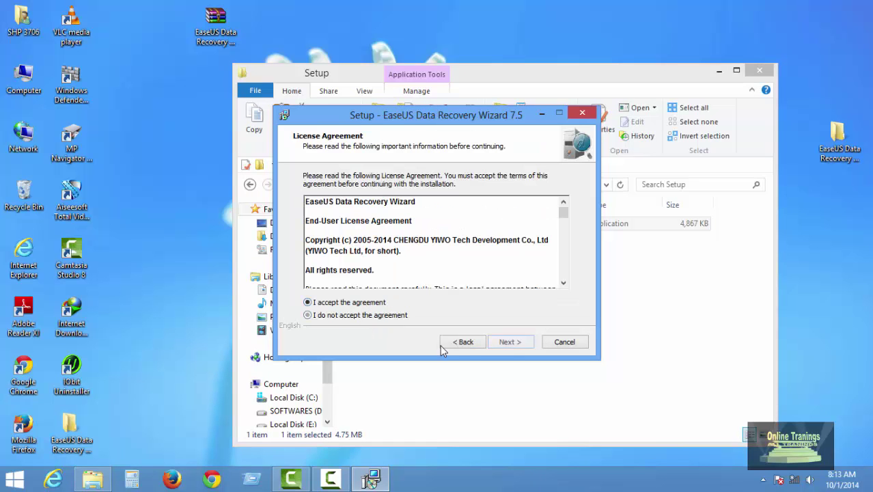
pyautogui.click(509, 342)
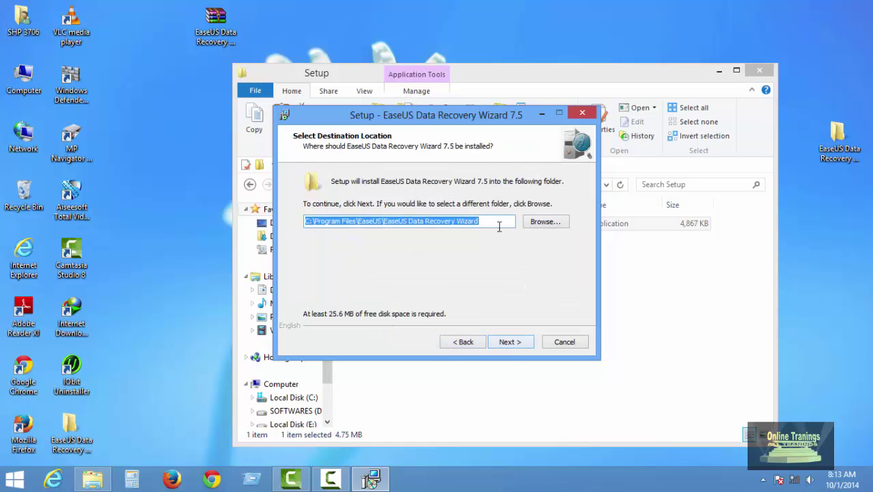
pyautogui.click(517, 347)
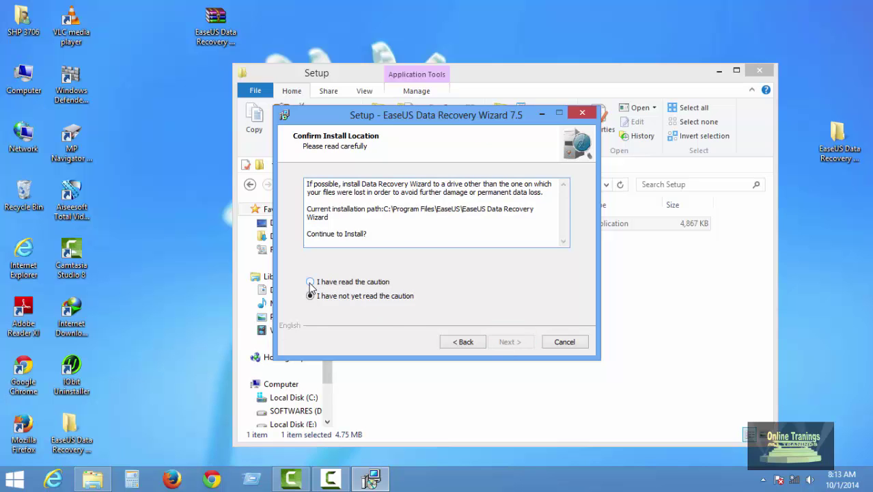
pyautogui.click(319, 284)
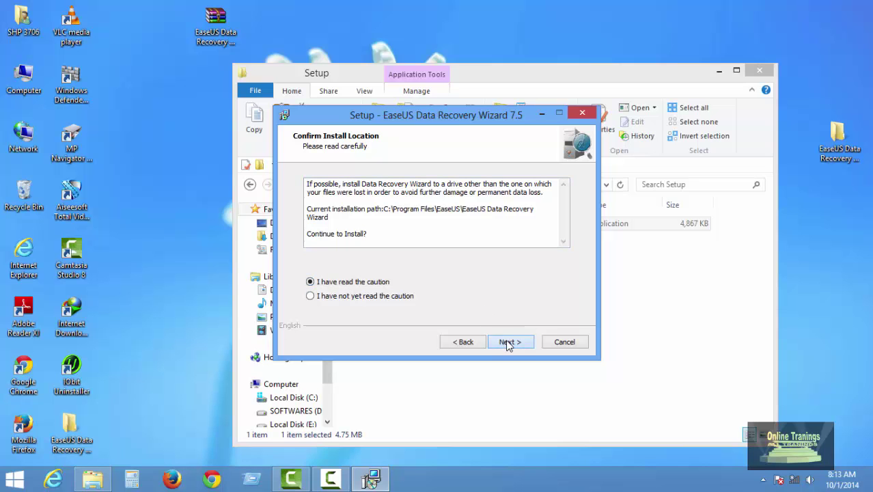
pyautogui.click(508, 342)
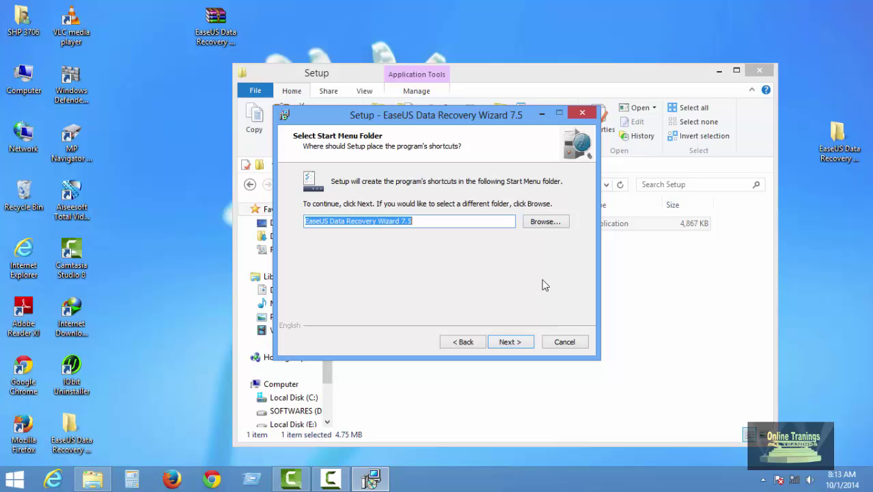
# Keep the default Start Menu folder and desktop icon option, and install EaseUS Data Recovery Wizard 7.5.
pyautogui.click(509, 343)
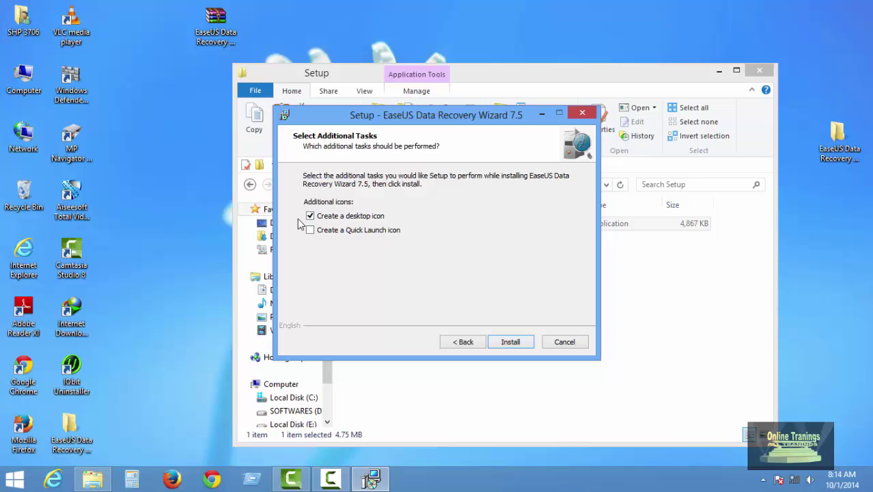
pyautogui.click(512, 345)
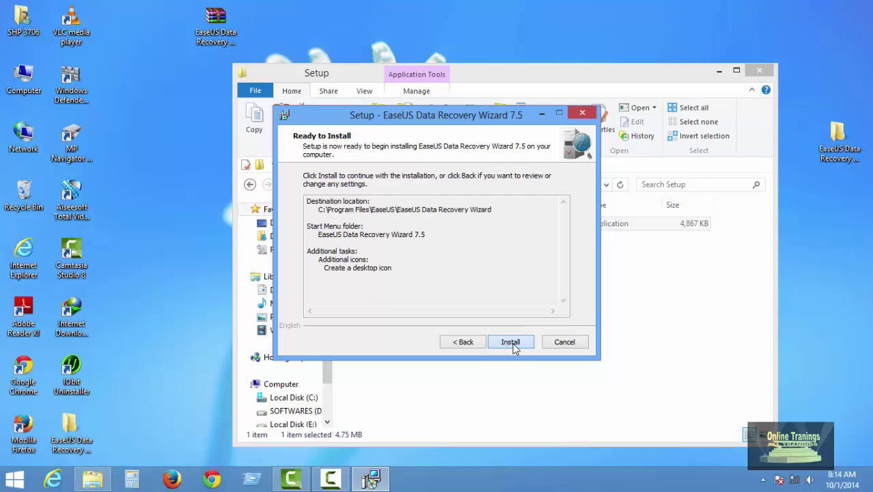
pyautogui.click(512, 344)
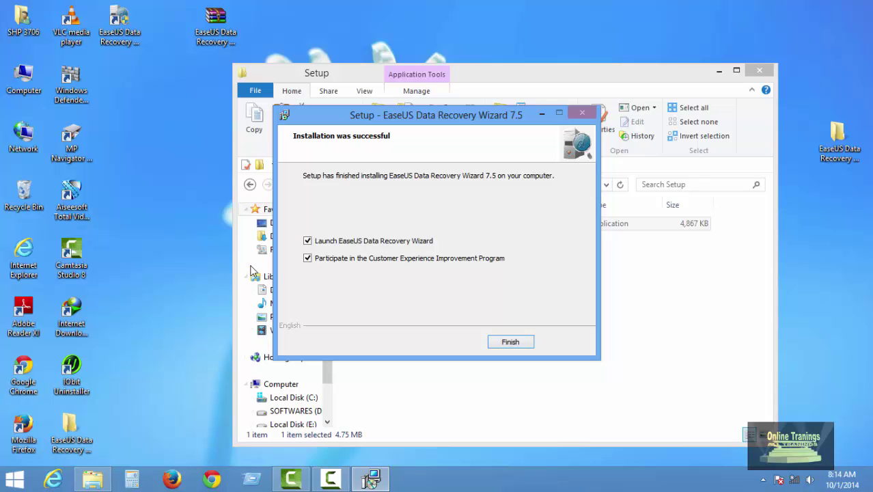
# Finish the setup without launching the program or joining the Customer Experience Improvement Program, and close the browser page it opens.
pyautogui.click(307, 259)
pyautogui.click(307, 240)
pyautogui.click(510, 341)
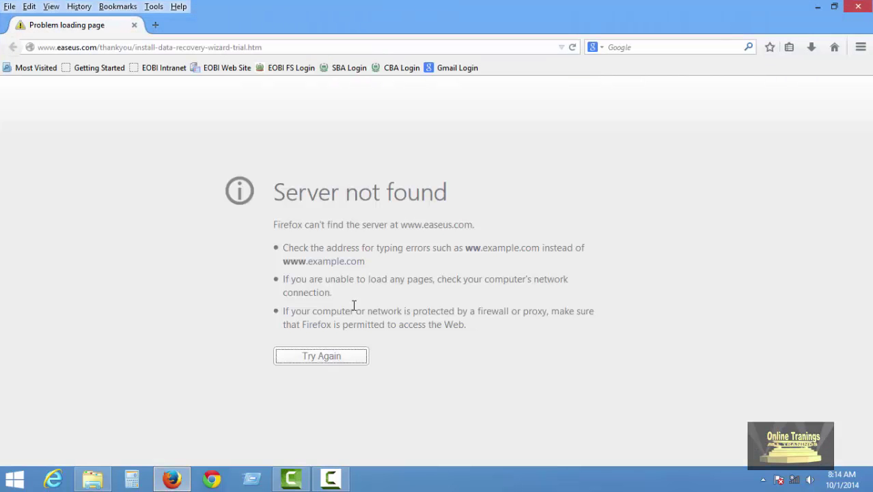
pyautogui.click(858, 6)
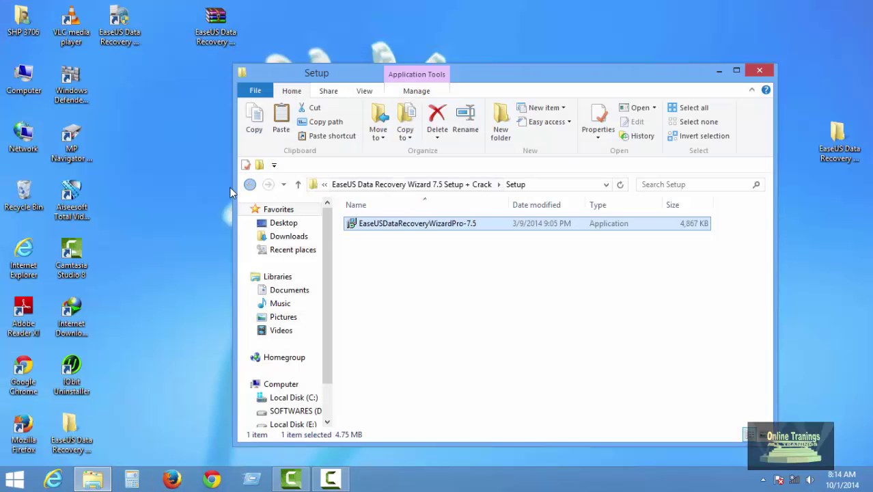
# Copy the EaseUS Data Recovery Wizard Crack application from the extracted Crack folder.
pyautogui.click(249, 184)
pyautogui.doubleClick(382, 226)
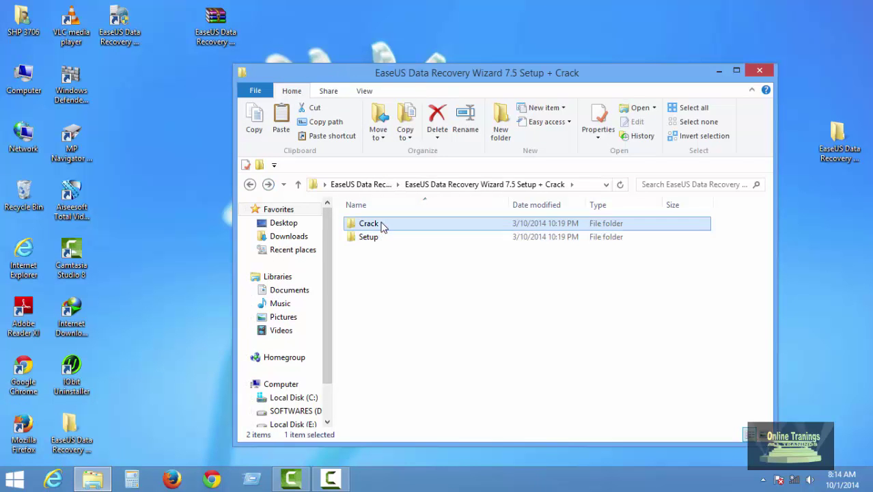
pyautogui.click(441, 228)
pyautogui.rightClick(442, 227)
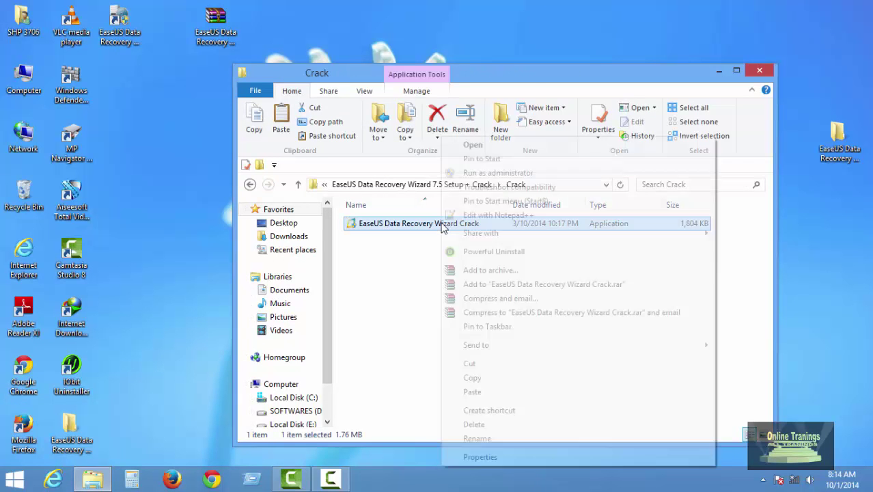
pyautogui.click(488, 379)
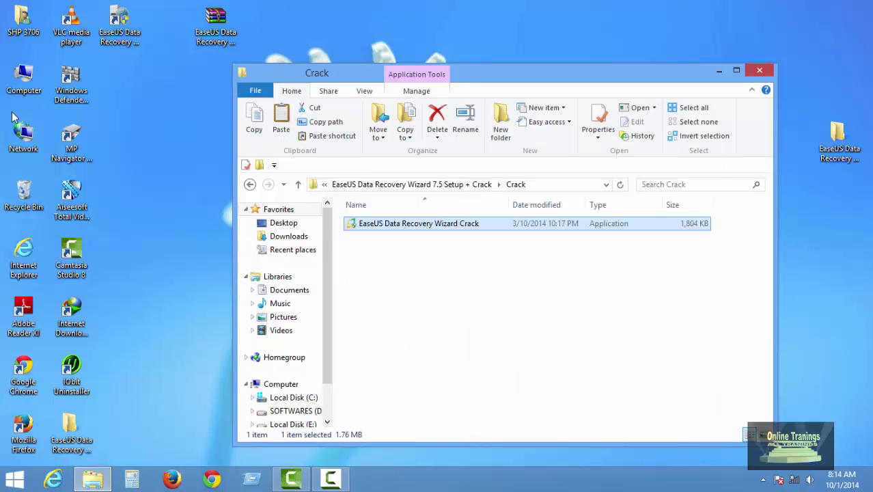
# Open the installation folder C:\Program Files\EaseUS\EaseUS Data Recovery Wizard in a new Explorer window.
pyautogui.doubleClick(23, 77)
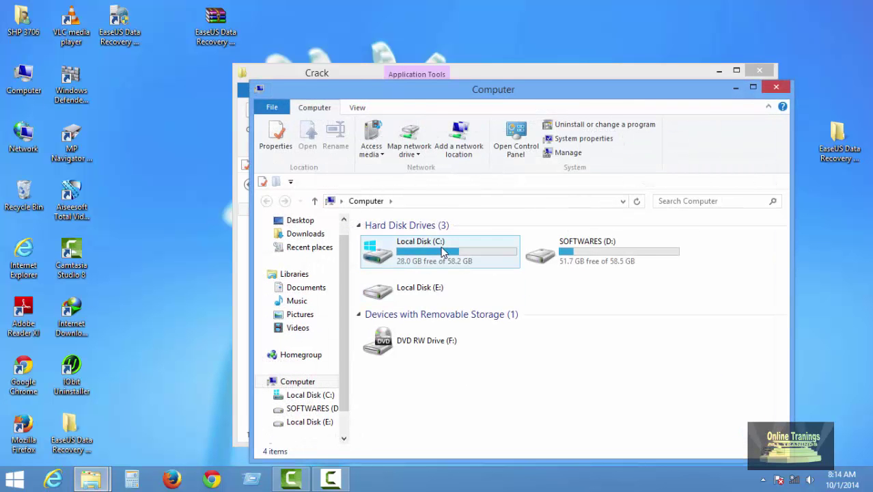
pyautogui.doubleClick(442, 251)
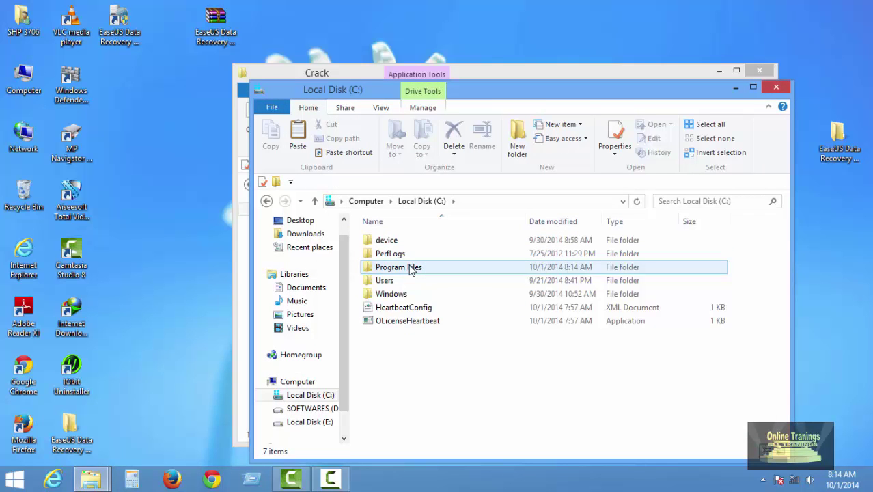
pyautogui.doubleClick(410, 268)
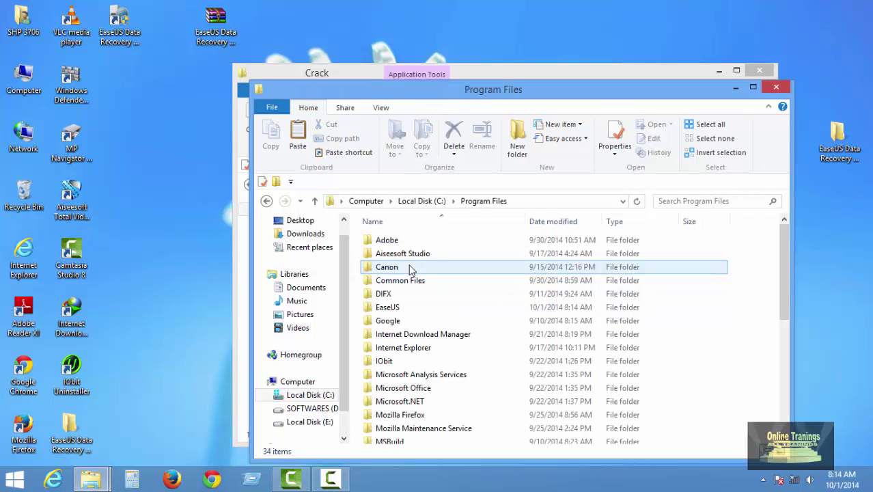
pyautogui.doubleClick(385, 308)
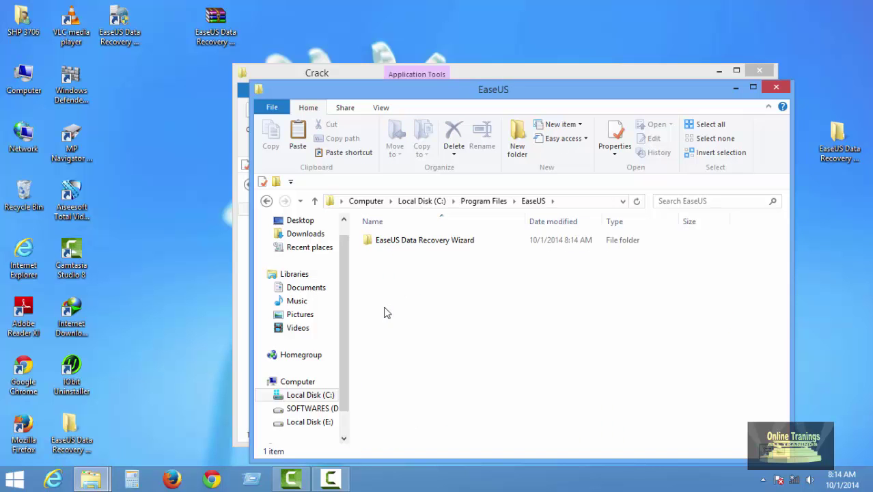
pyautogui.doubleClick(416, 241)
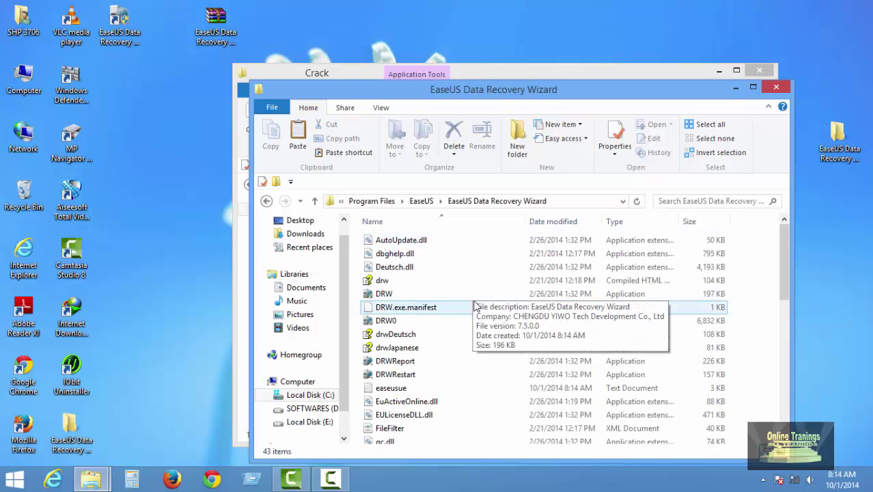
# Paste the copied application into the EaseUS Data Recovery Wizard installation folder, granting administrator permission.
pyautogui.scroll(-2, 475, 311)
pyautogui.scroll(-6, 478, 319)
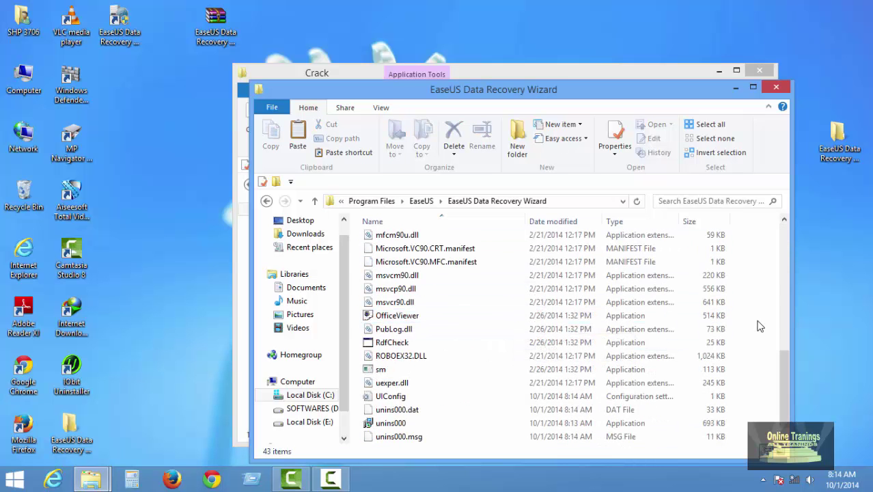
pyautogui.rightClick(758, 321)
pyautogui.click(724, 215)
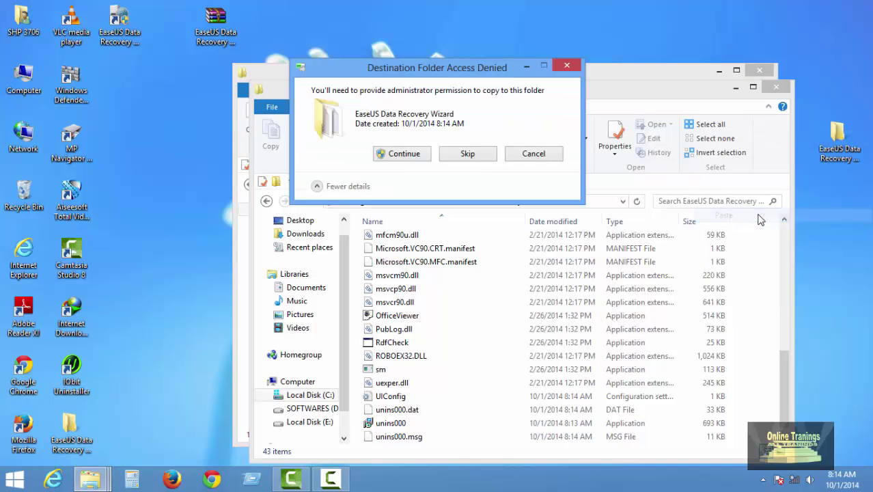
pyautogui.click(403, 153)
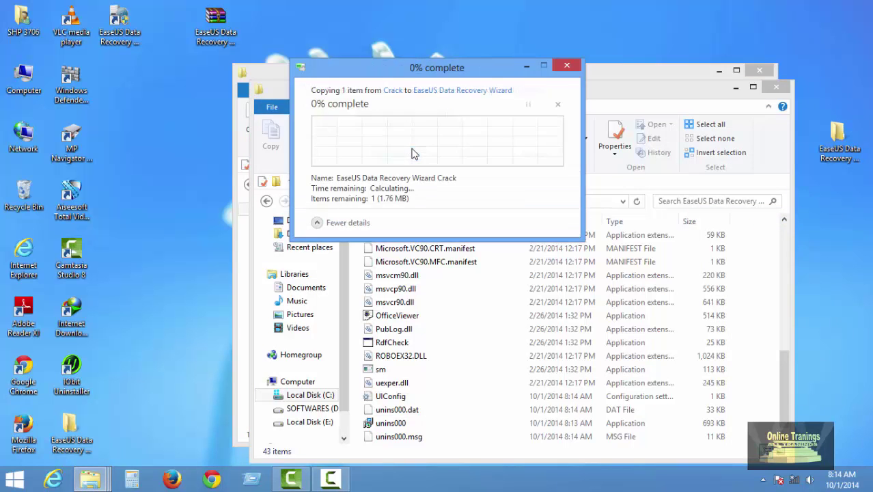
pyautogui.click(403, 153)
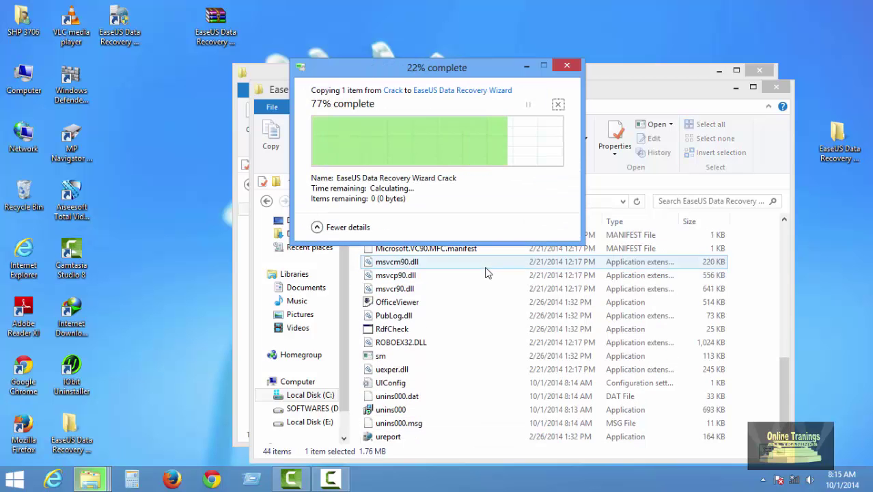
# Find the pasted EaseUS Data Recovery Wizard Crack application in the installation folder and run it.
pyautogui.scroll(2, 523, 360)
pyautogui.scroll(-1, 524, 362)
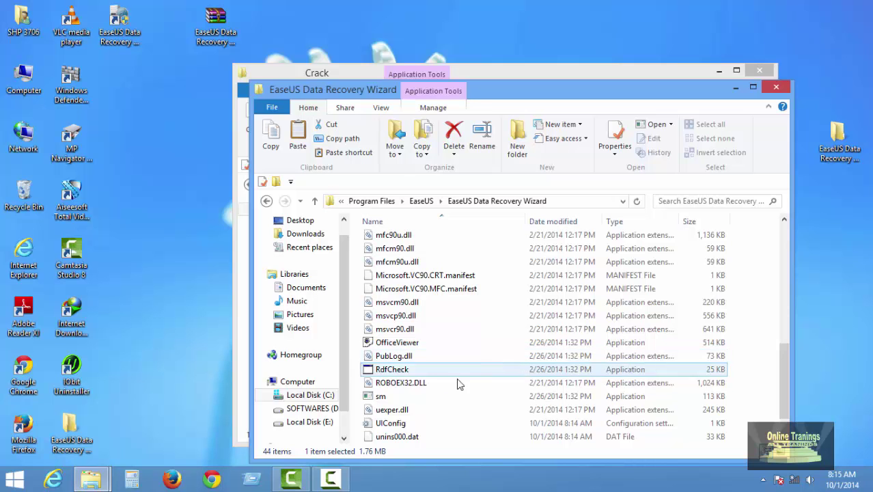
pyautogui.scroll(3, 476, 388)
pyautogui.scroll(5, 476, 388)
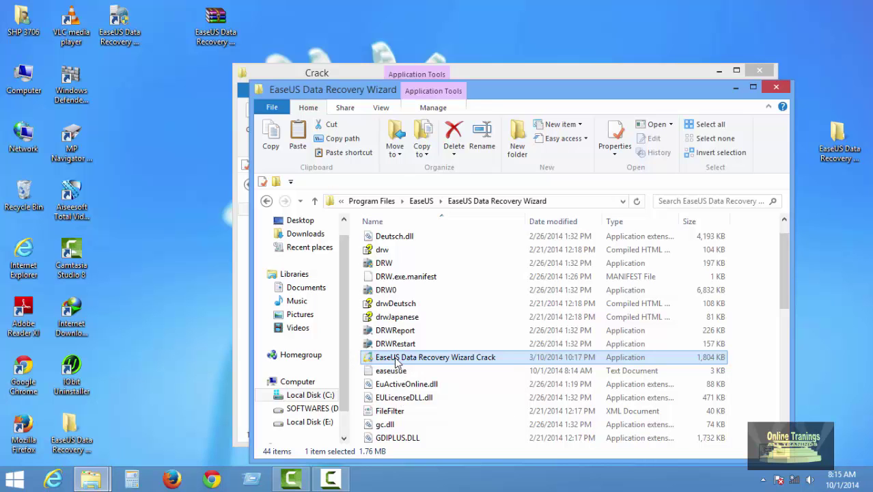
pyautogui.doubleClick(397, 361)
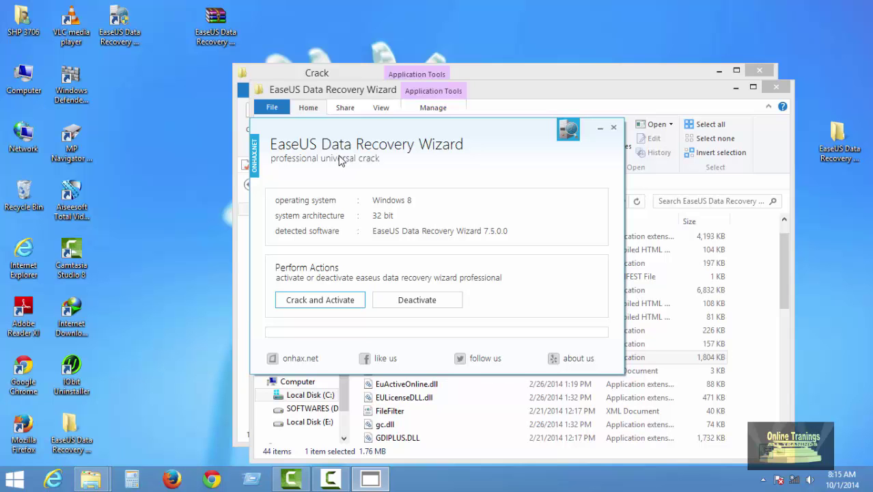
# Run the Crack and Activate action for EaseUS Data Recovery Wizard and dismiss the resulting message.
pyautogui.moveTo(518, 142); pyautogui.dragTo(526, 162)
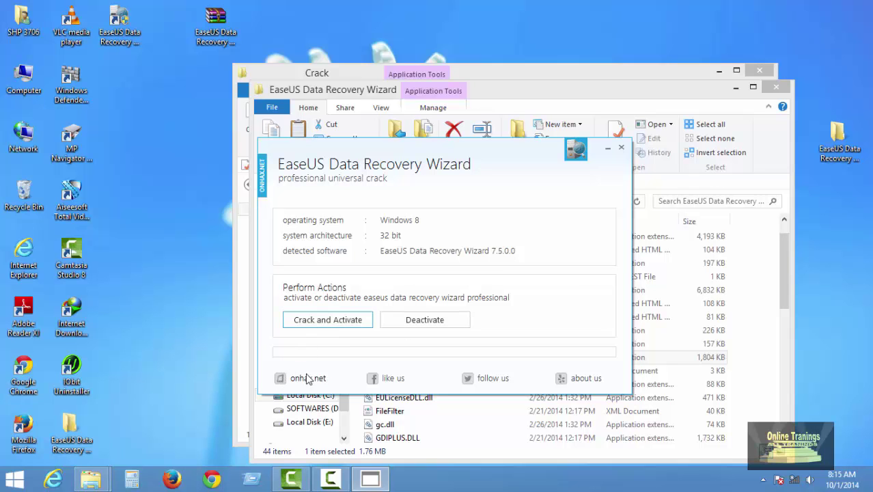
pyautogui.click(311, 326)
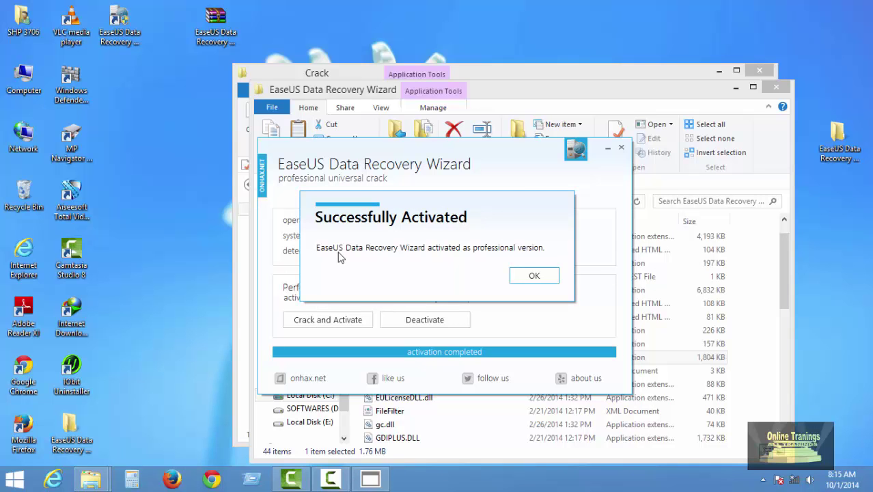
pyautogui.click(534, 276)
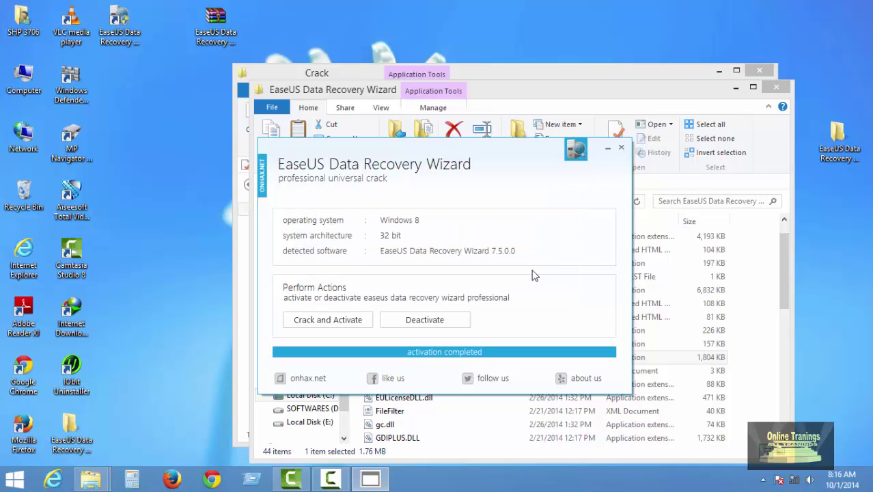
# Close the crack tool, the EaseUS Data Recovery Wizard installation folder and the Crack folder window.
pyautogui.click(621, 148)
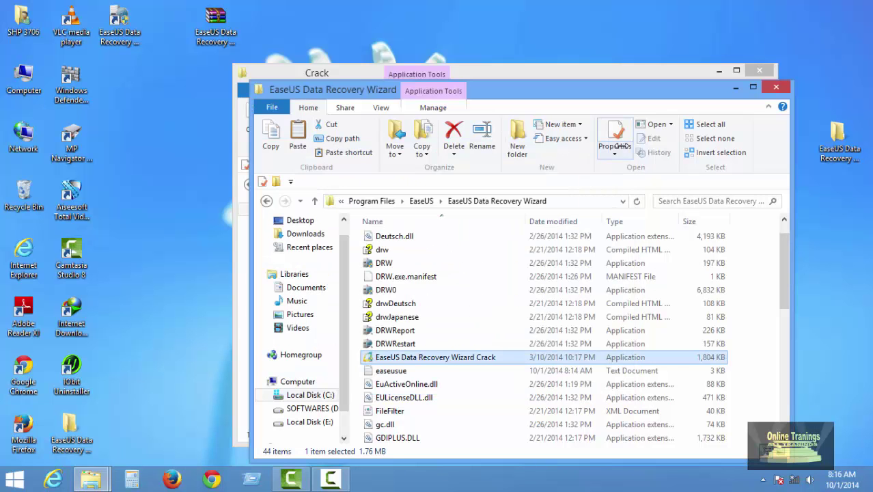
pyautogui.click(777, 87)
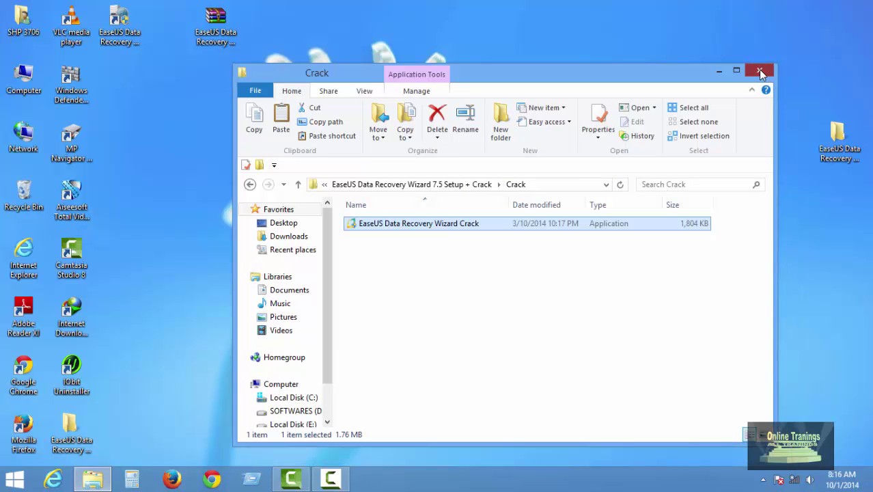
pyautogui.click(759, 70)
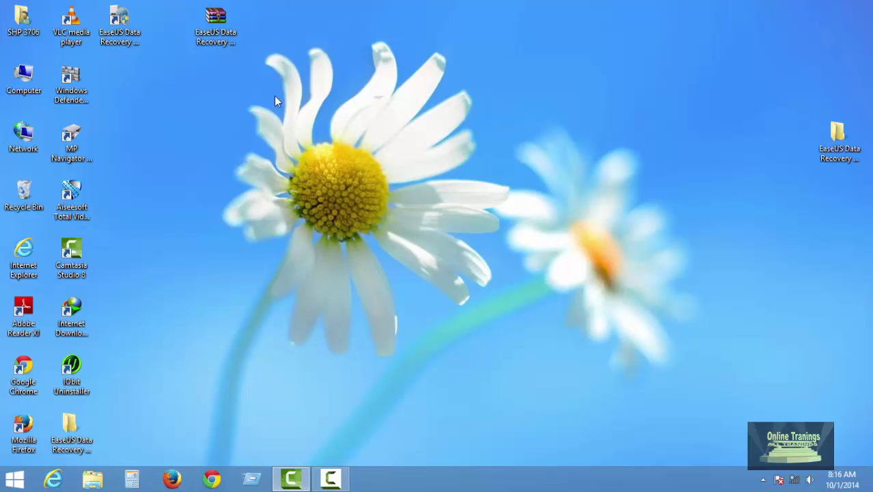
# Launch EaseUS Data Recovery Wizard from the desktop, check its edition and version in the About information, and dismiss it.
pyautogui.doubleClick(116, 32)
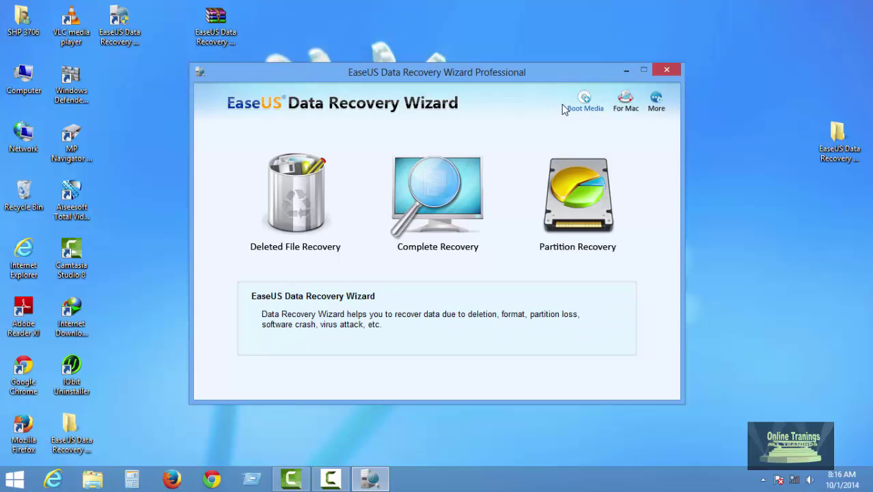
pyautogui.click(656, 104)
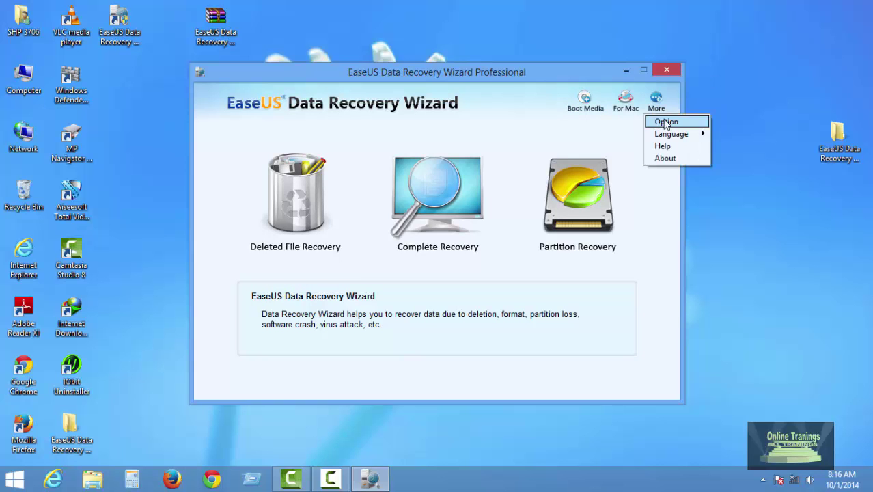
pyautogui.click(666, 158)
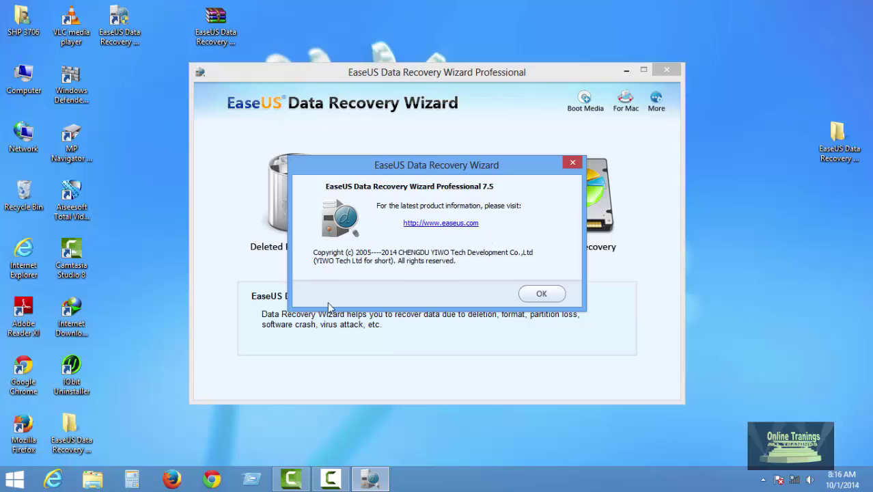
pyautogui.click(538, 293)
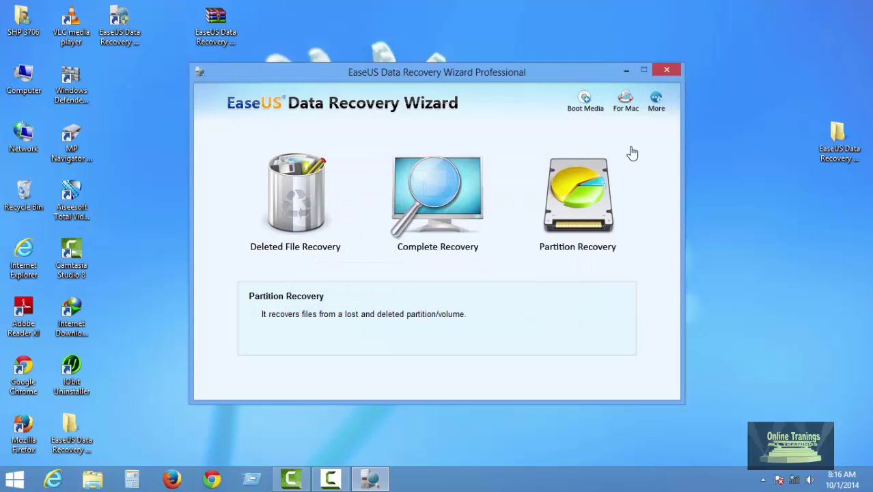
# Review the FAT 12/16/32, NTFS, Common and RAW recovery options, and leave the settings without saving.
pyautogui.click(656, 106)
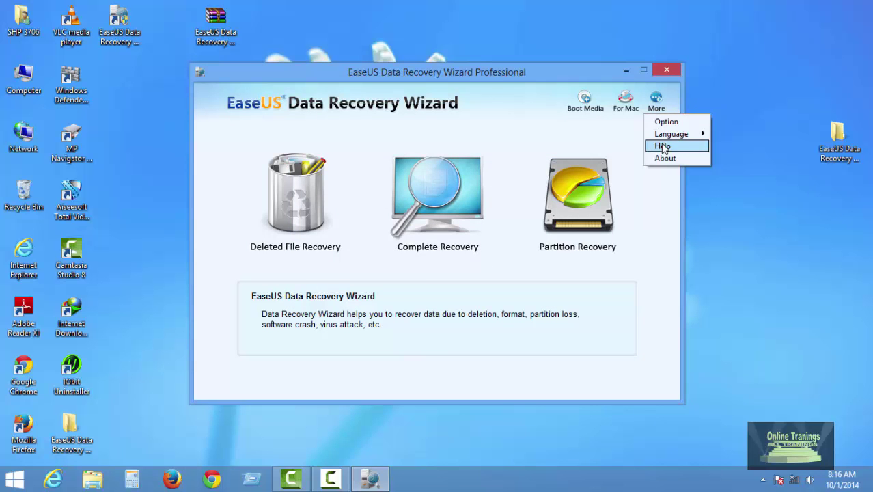
pyautogui.click(667, 120)
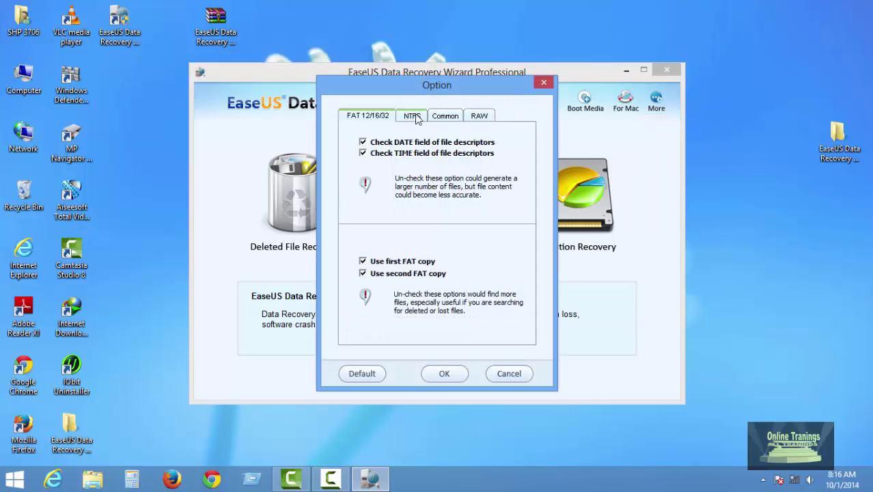
pyautogui.click(413, 116)
pyautogui.click(457, 118)
pyautogui.click(478, 116)
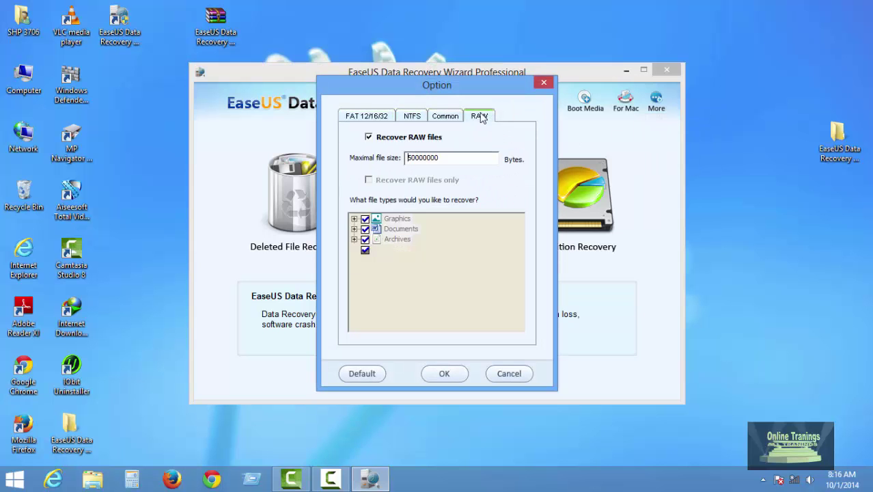
pyautogui.click(356, 116)
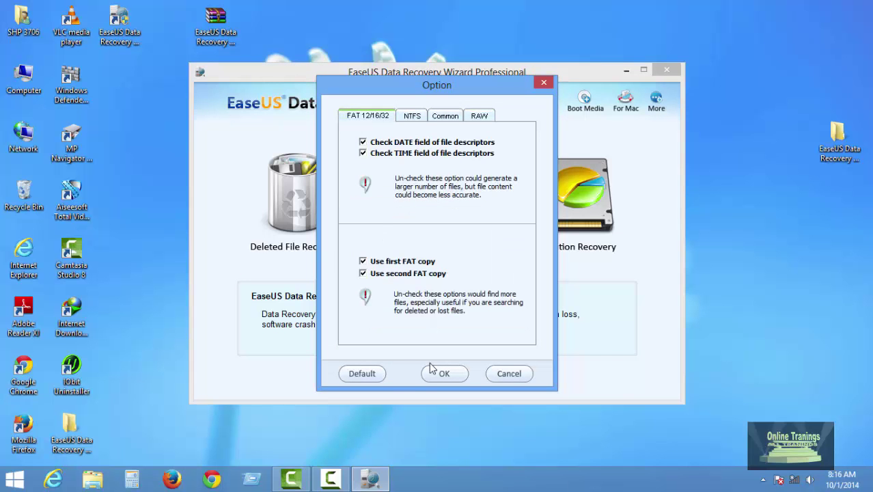
pyautogui.click(508, 374)
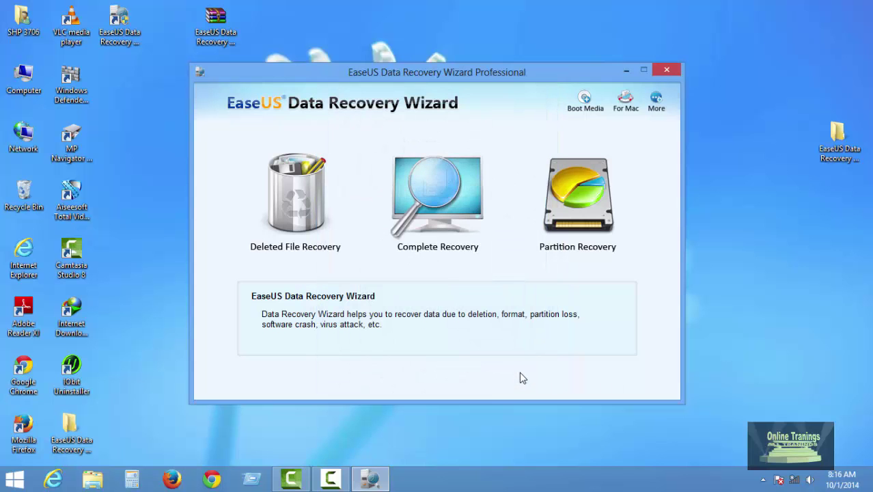
pyautogui.rightClick(127, 126)
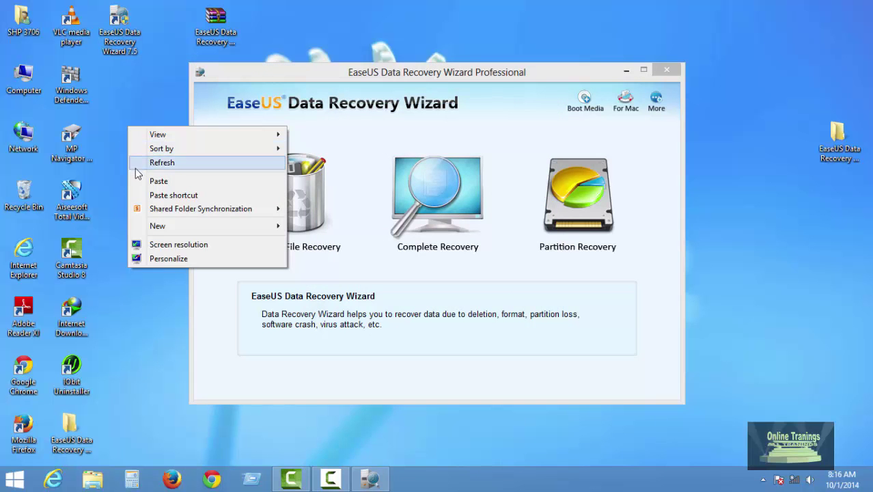
pyautogui.click(138, 164)
pyautogui.rightClick(140, 173)
pyautogui.click(153, 211)
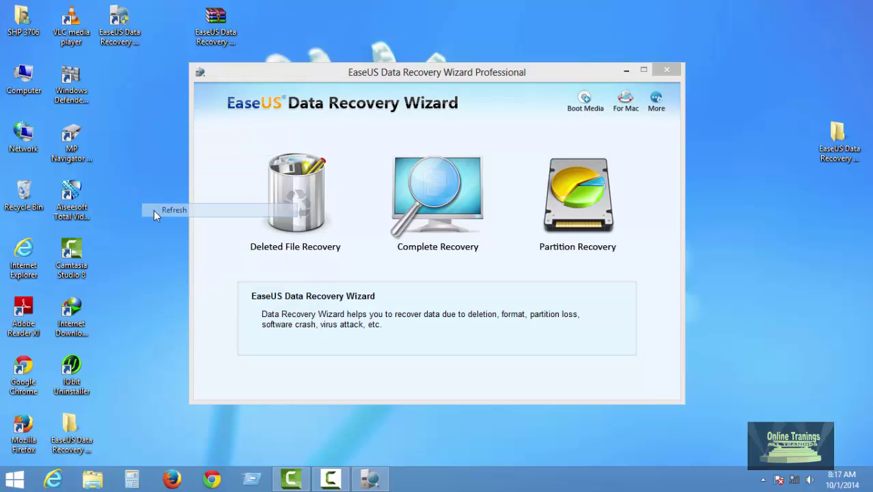